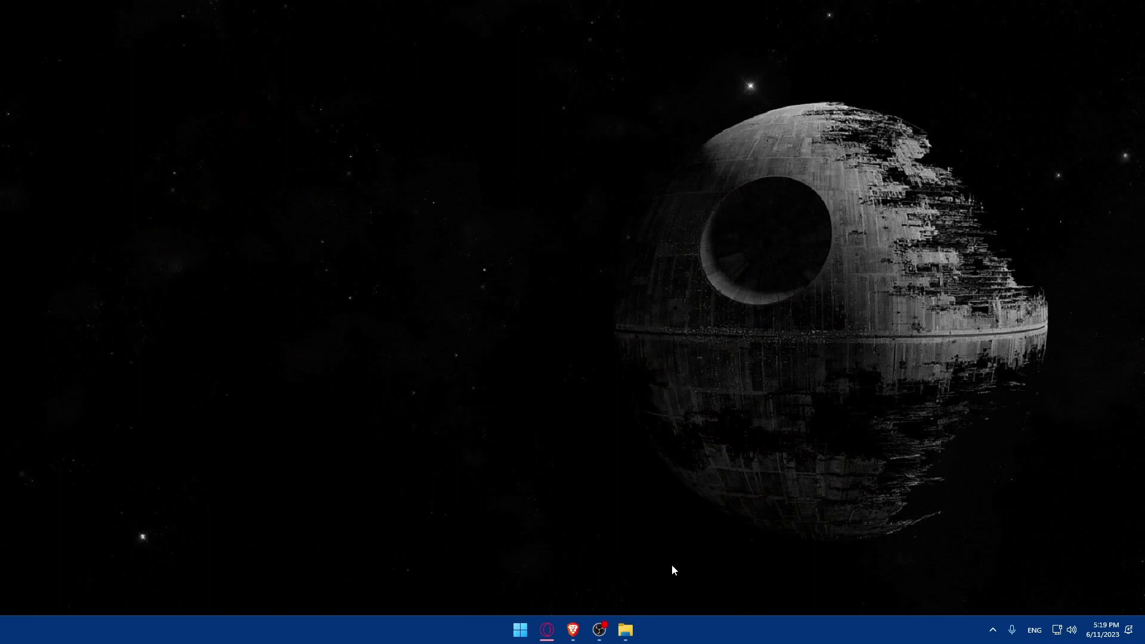
Bring up Brave and load monday.com.
click(570, 627)
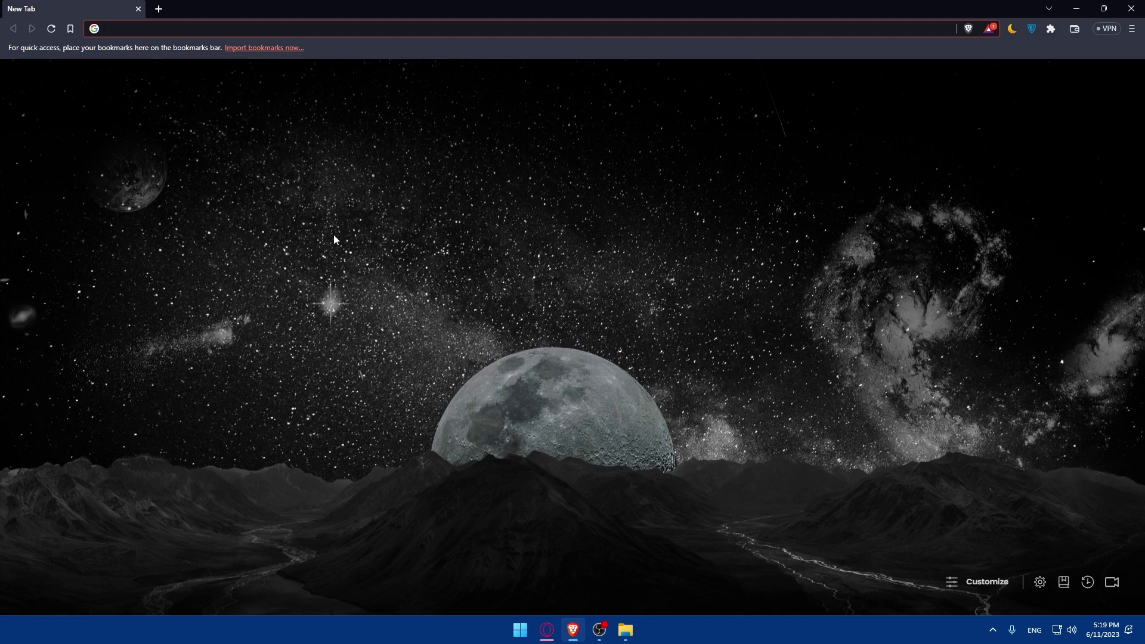
click(124, 28)
text(monday.)
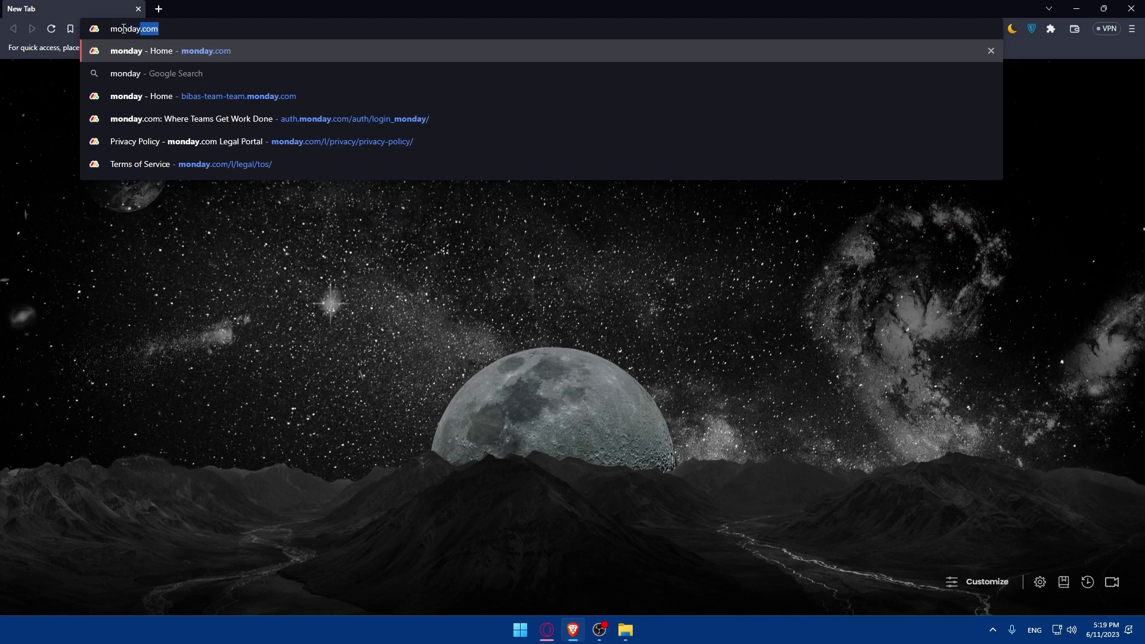
text(com)
key(Return)
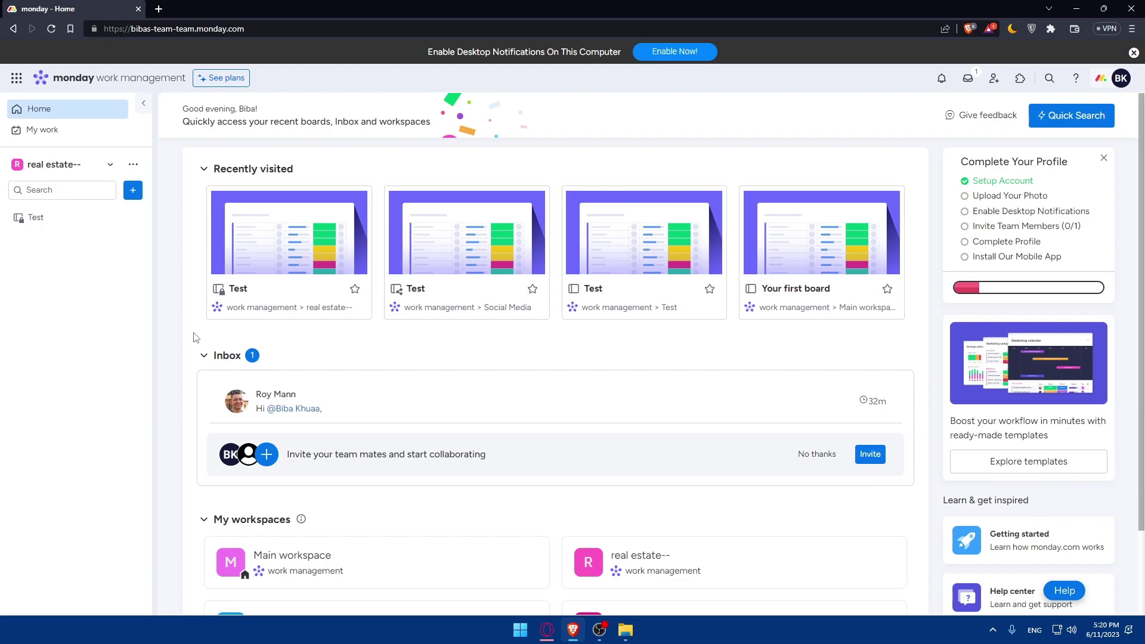
Add a new workspace named 'Personal Use' from the workspace options menu.
click(134, 169)
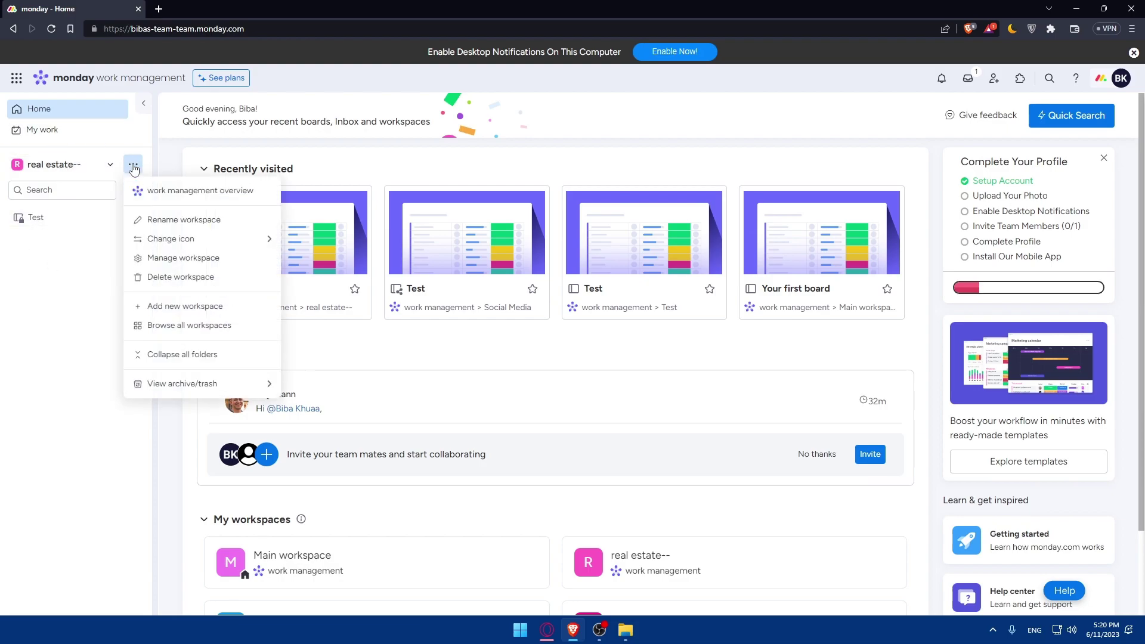
click(196, 308)
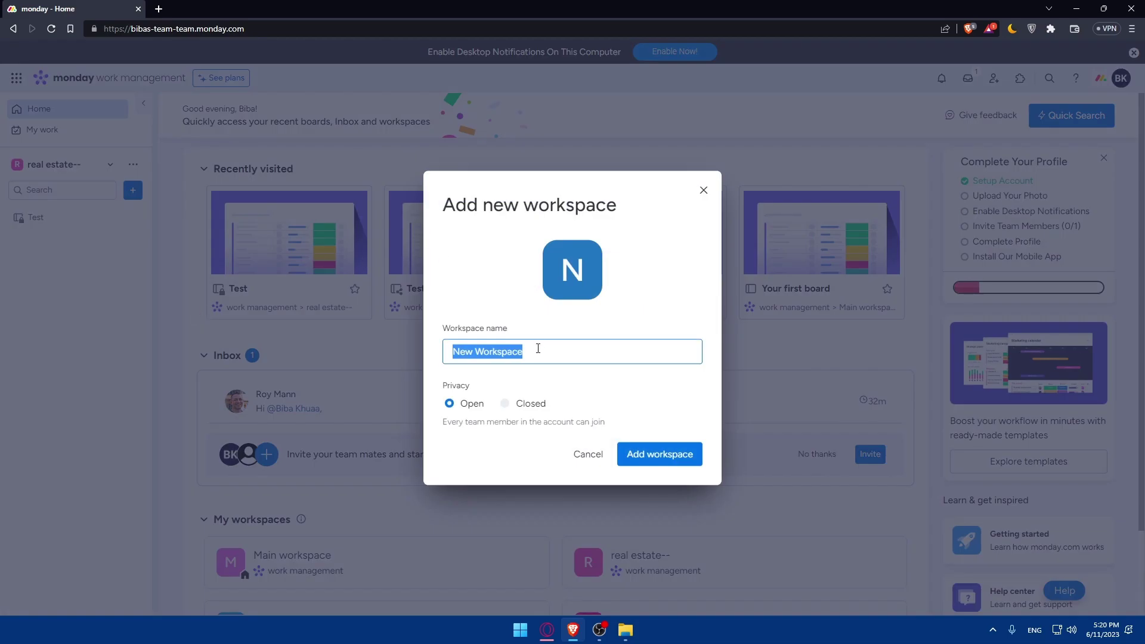
text(Personal Use)
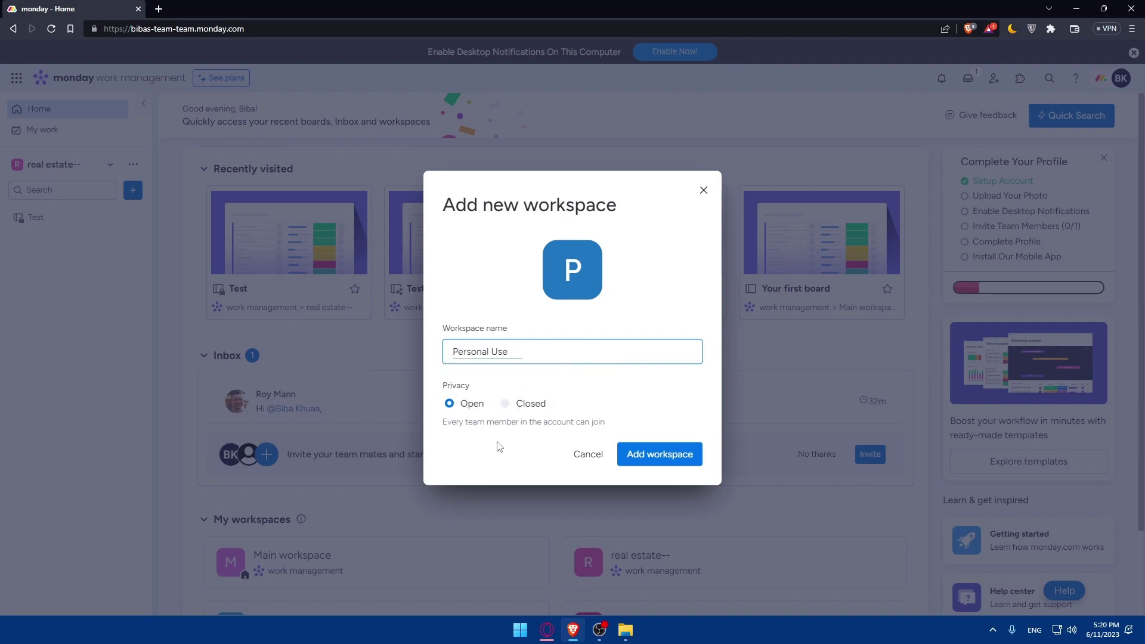
click(655, 459)
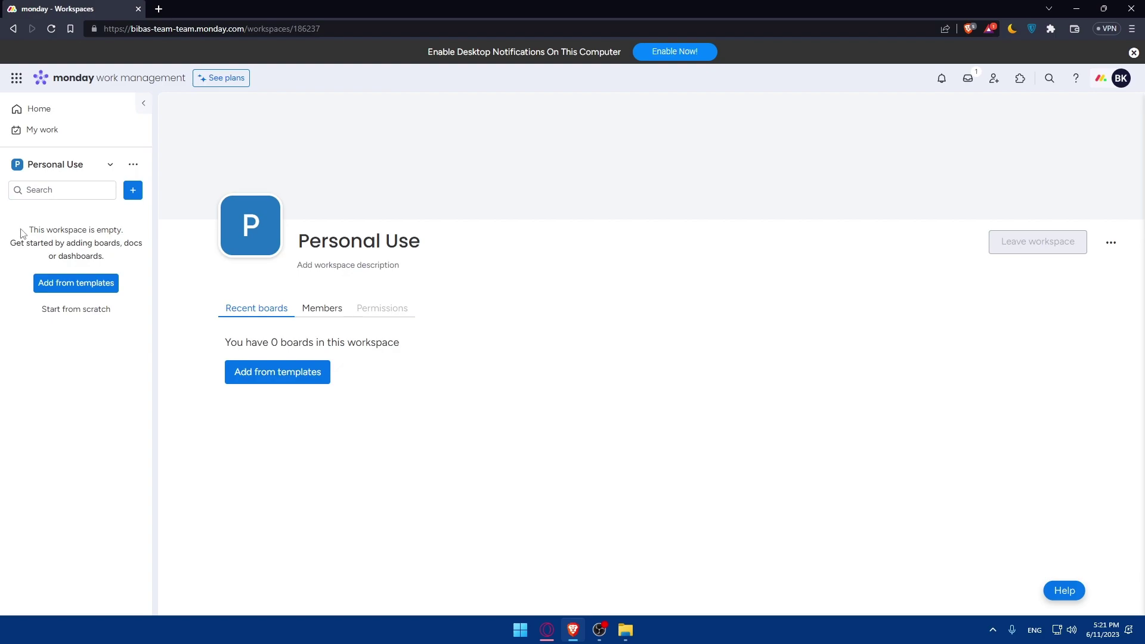
Start a new board in the workspace named 'Work'.
click(132, 191)
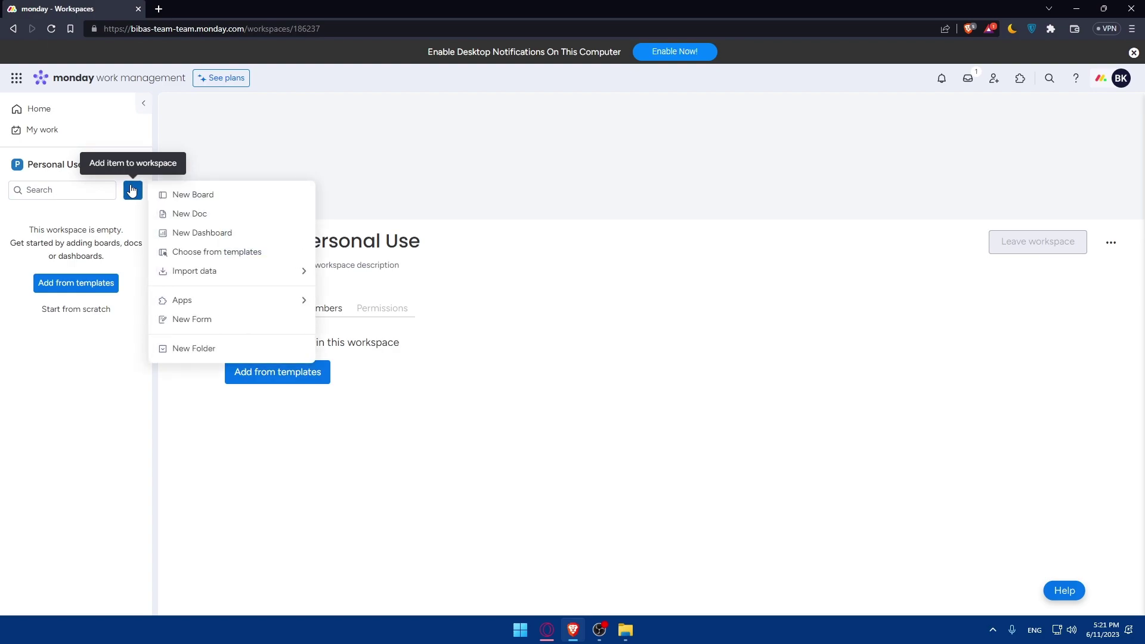
click(223, 196)
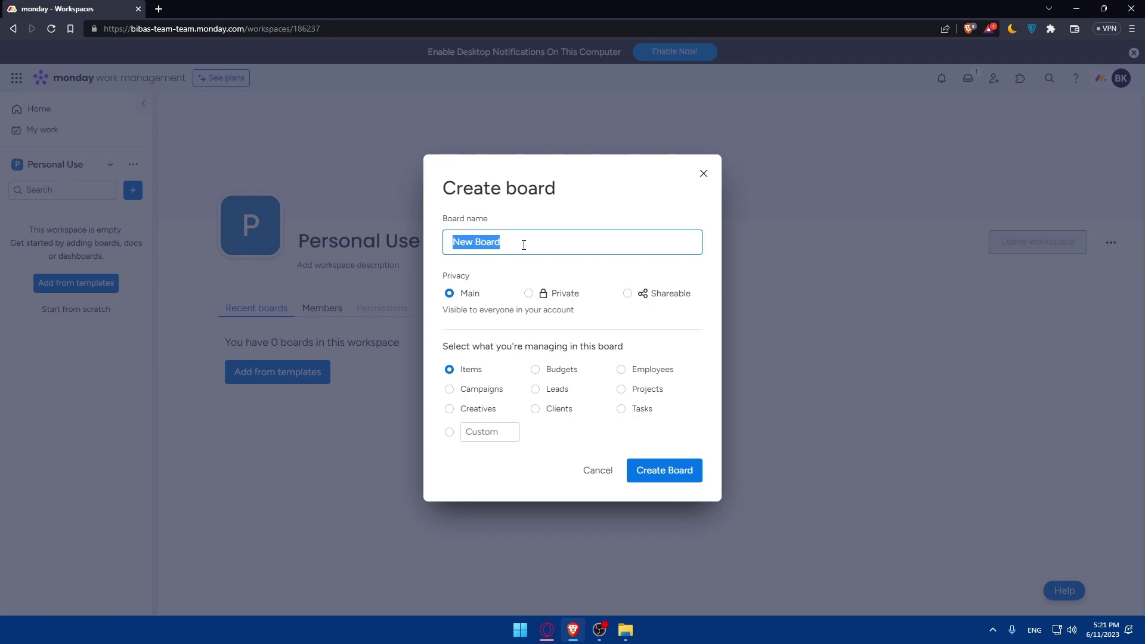
text(Work)
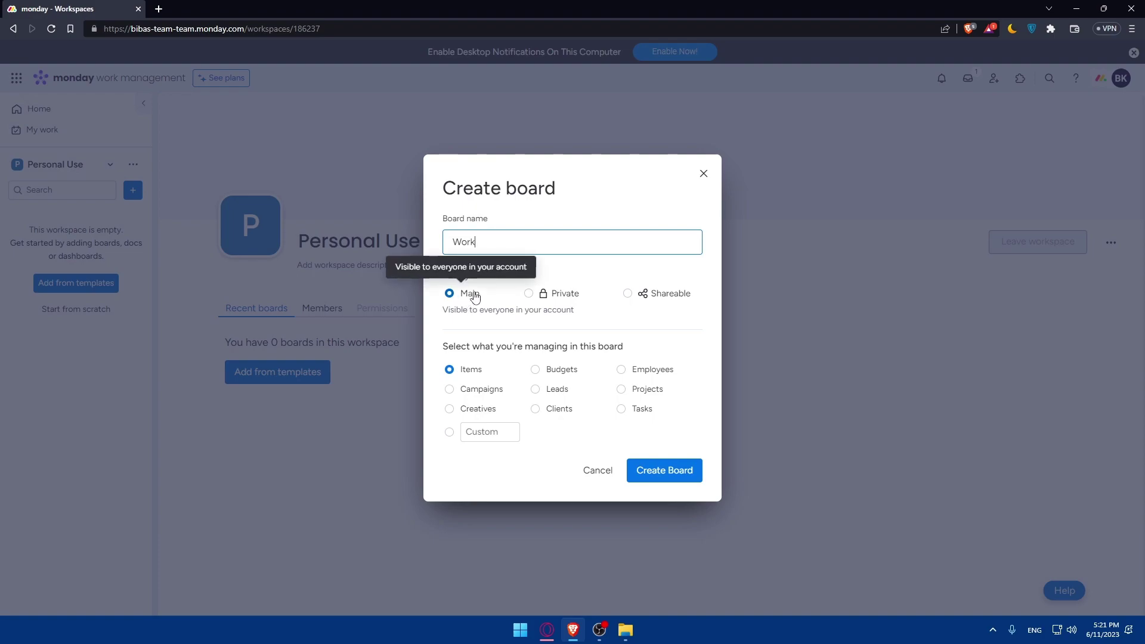
Keep the board's privacy on Main and choose Tasks as what it manages.
click(546, 297)
click(643, 295)
click(472, 295)
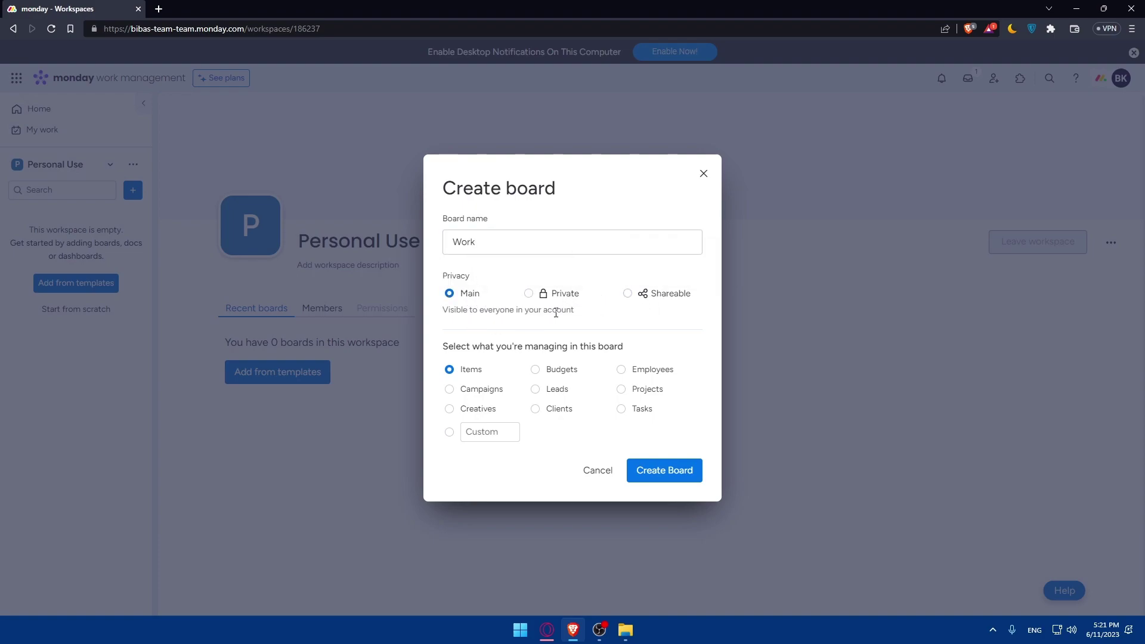
click(566, 295)
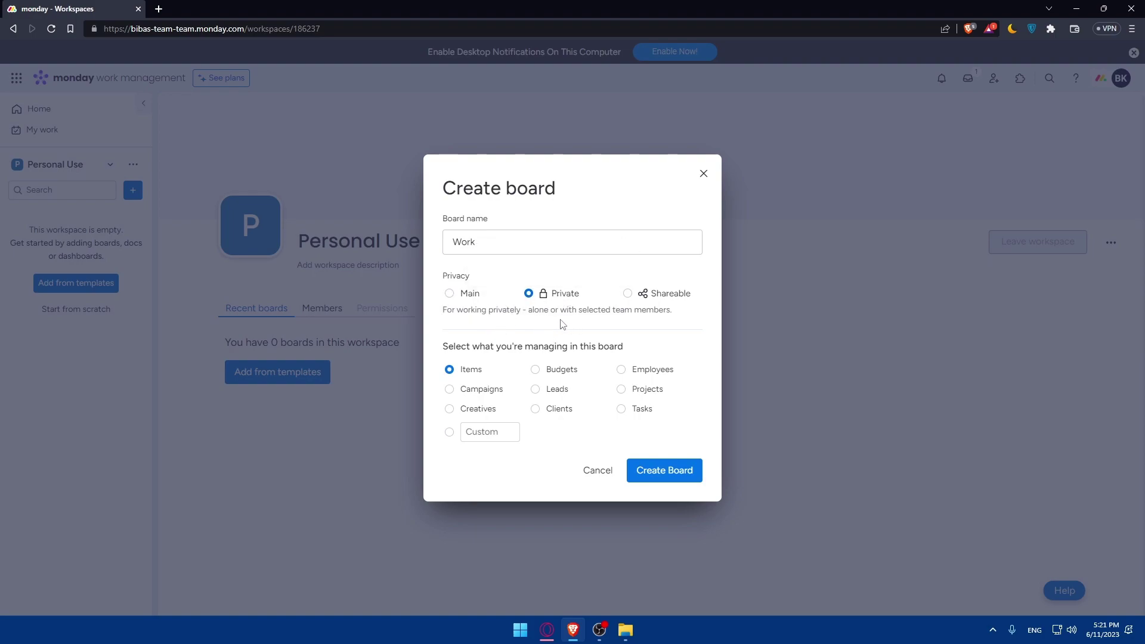
click(645, 300)
click(468, 293)
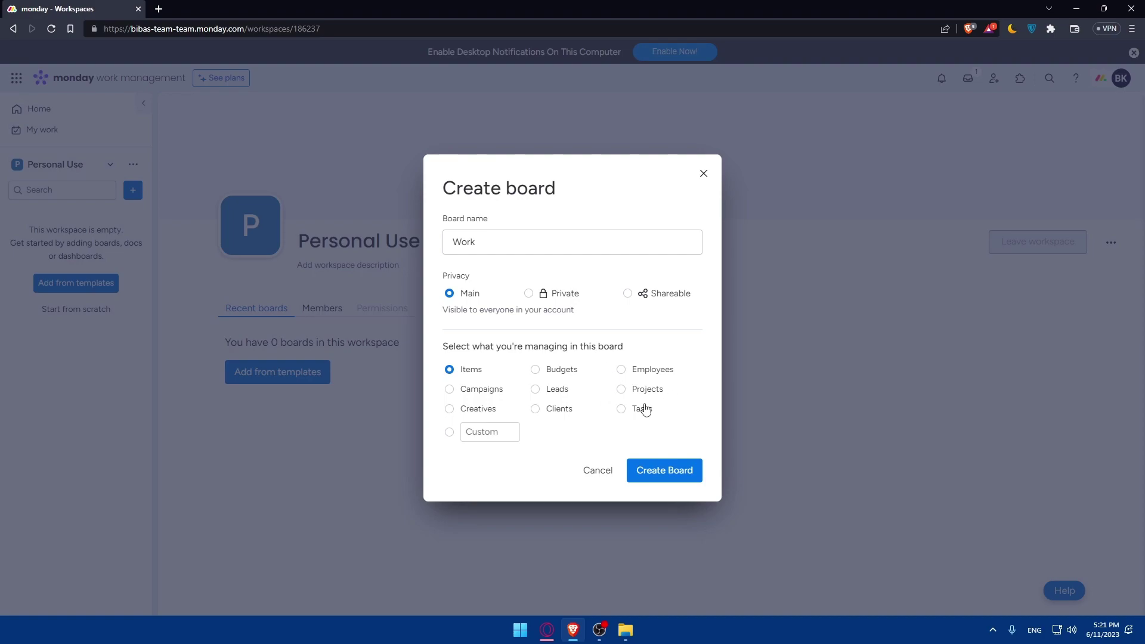
click(452, 433)
click(621, 410)
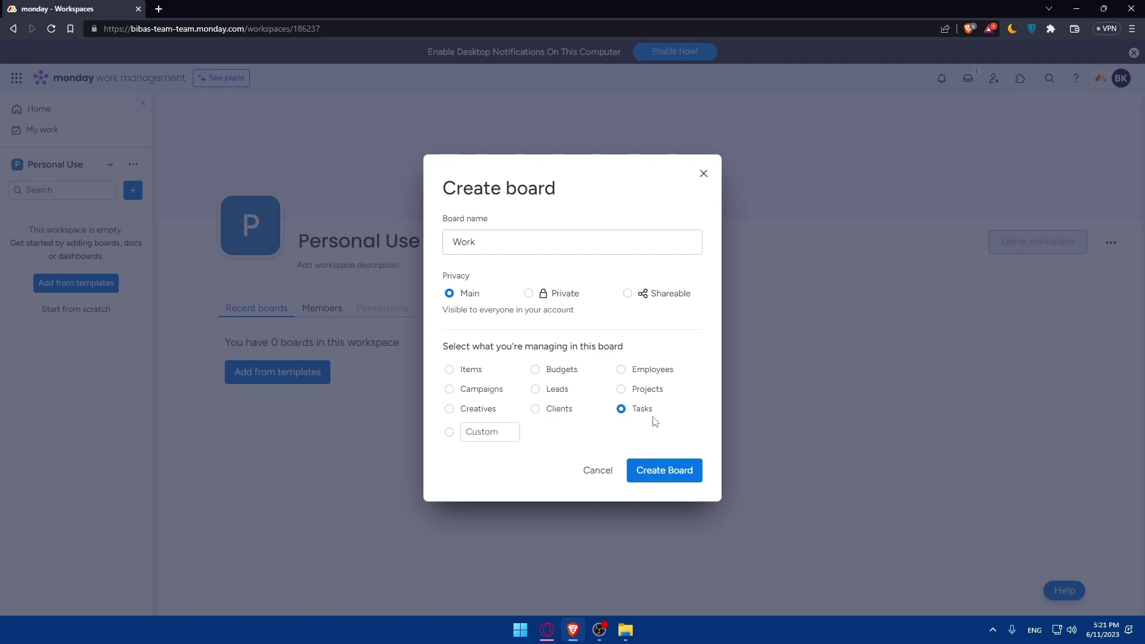
Create the Work board, which opens with two groups of sample Items 1–5.
click(665, 471)
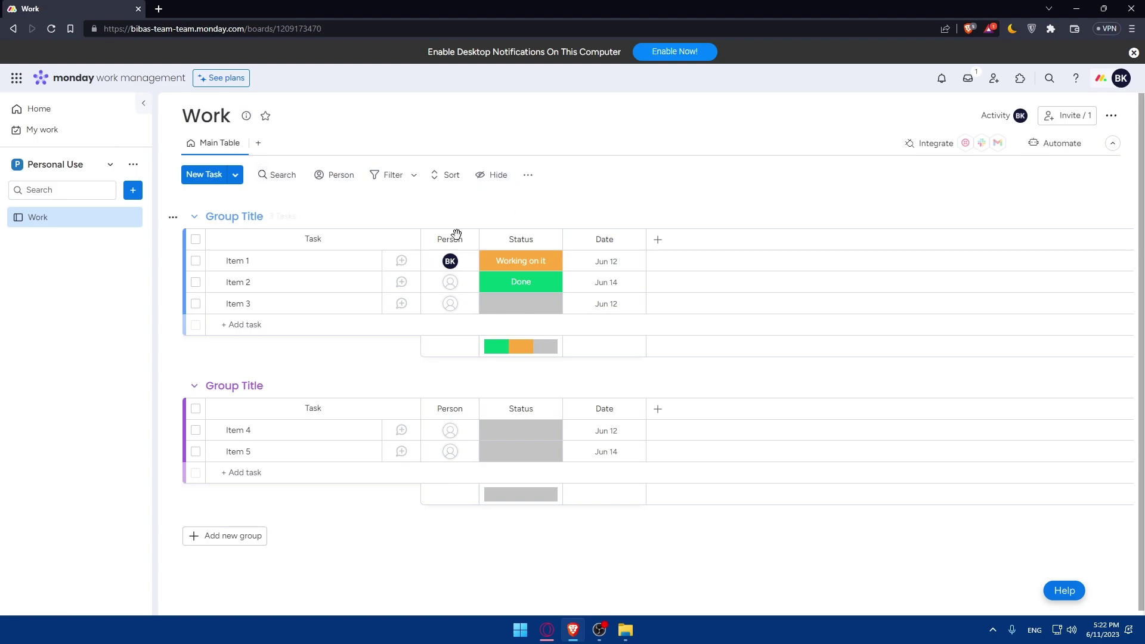
Post the update 'show up to work at 8 am:30' on Item 1.
click(262, 263)
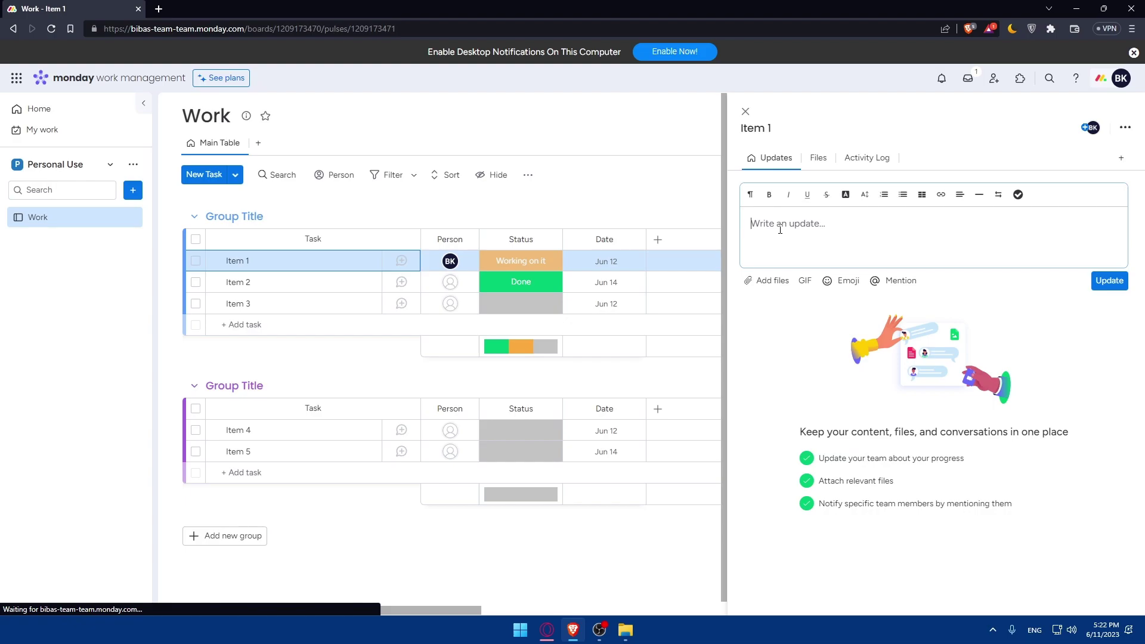
text(show )
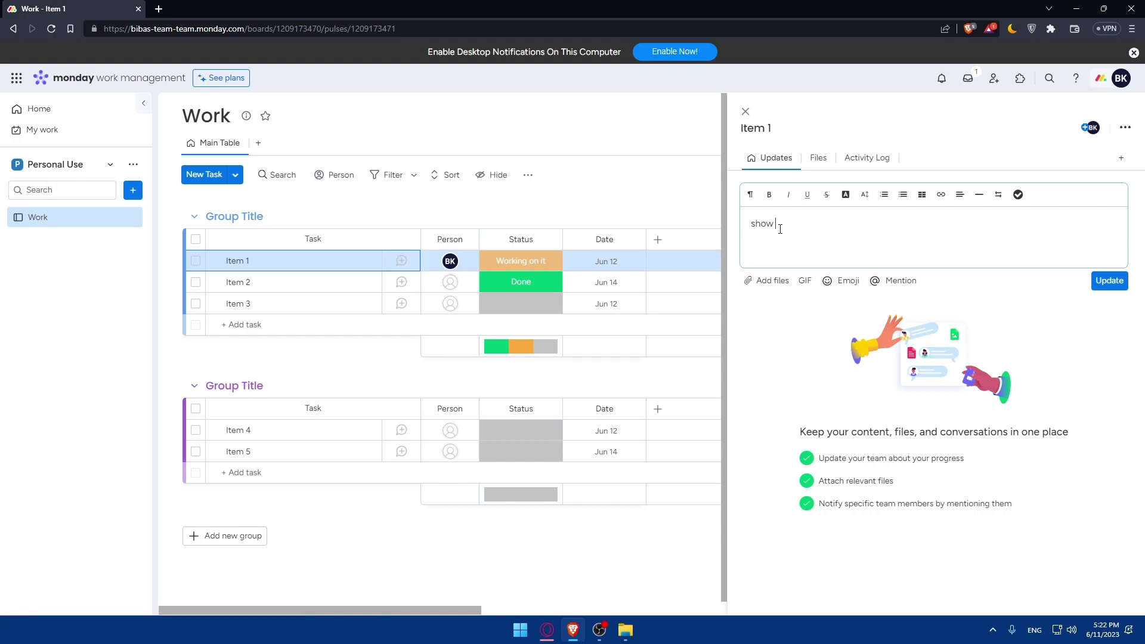
text(up to work at )
text(8 am)
text(:30 am)
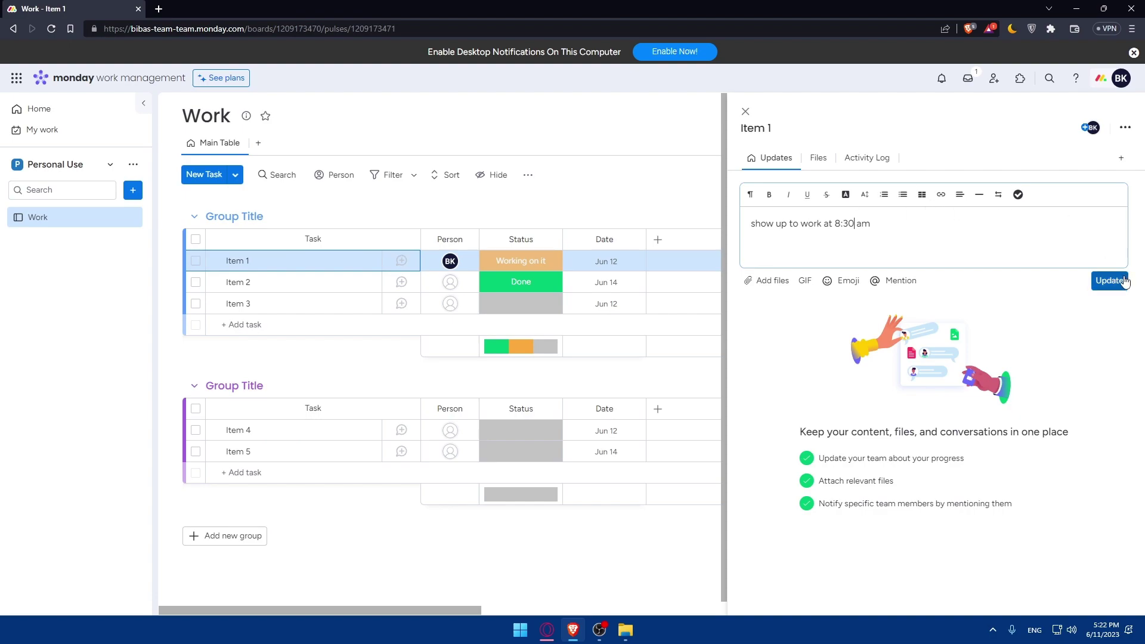
click(1109, 281)
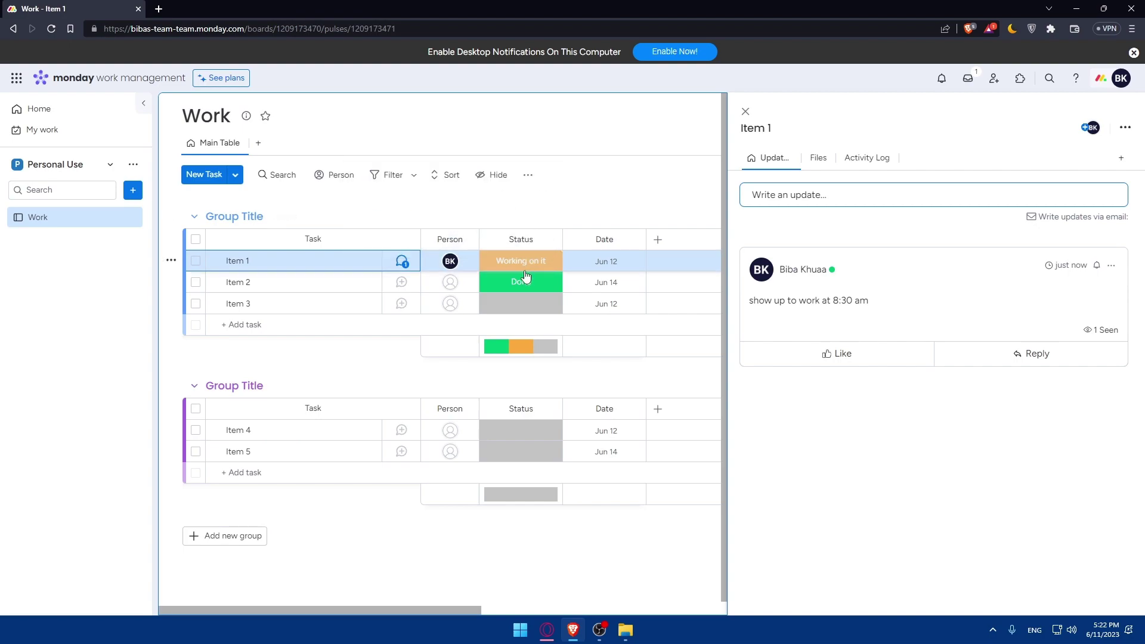
Set Item 1's status to Done, then reopen its details panel.
click(521, 261)
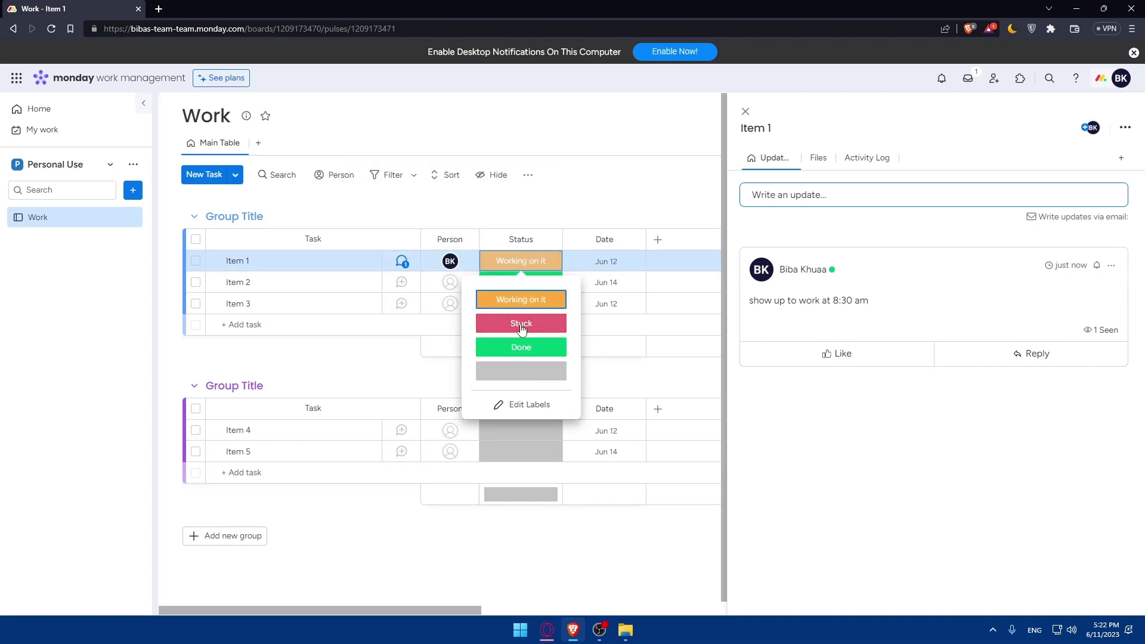
click(520, 369)
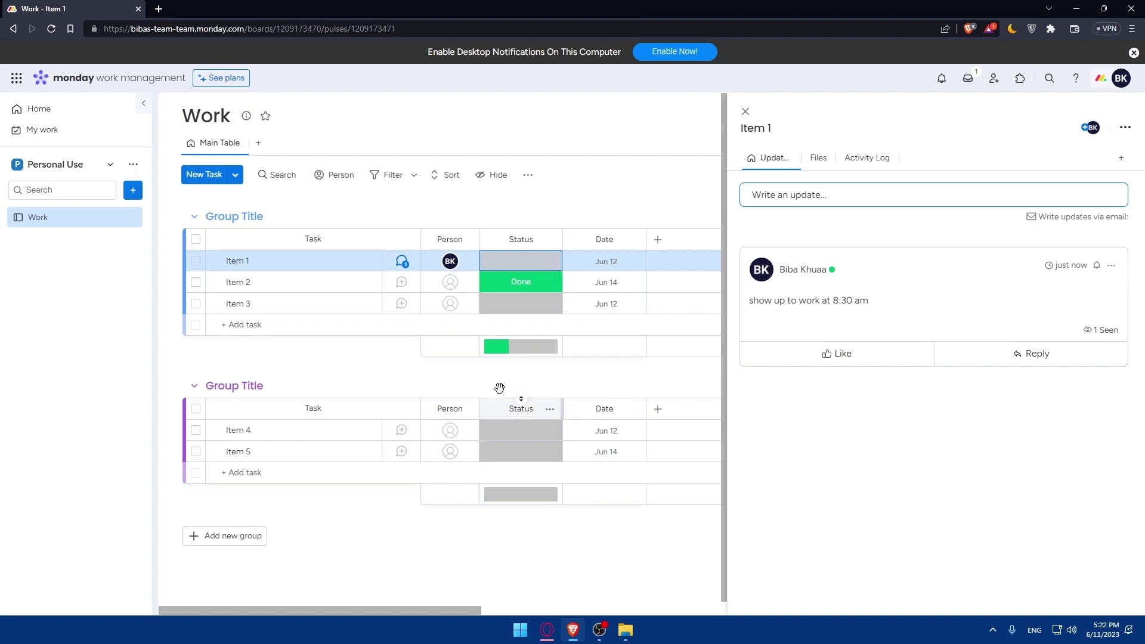
click(521, 262)
click(523, 405)
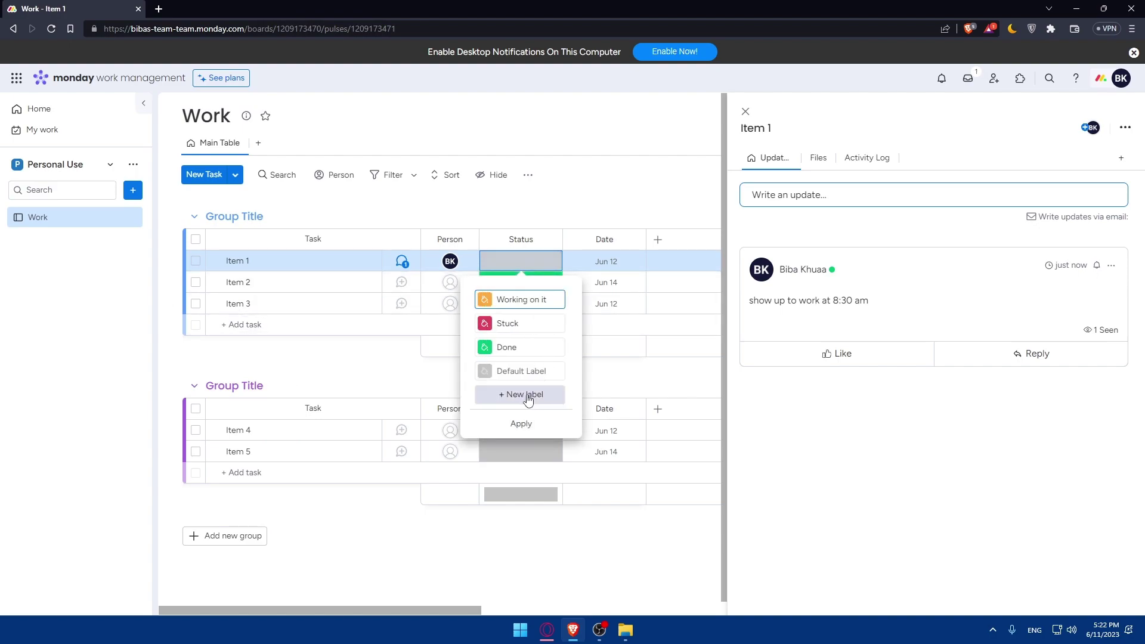
click(598, 209)
click(521, 262)
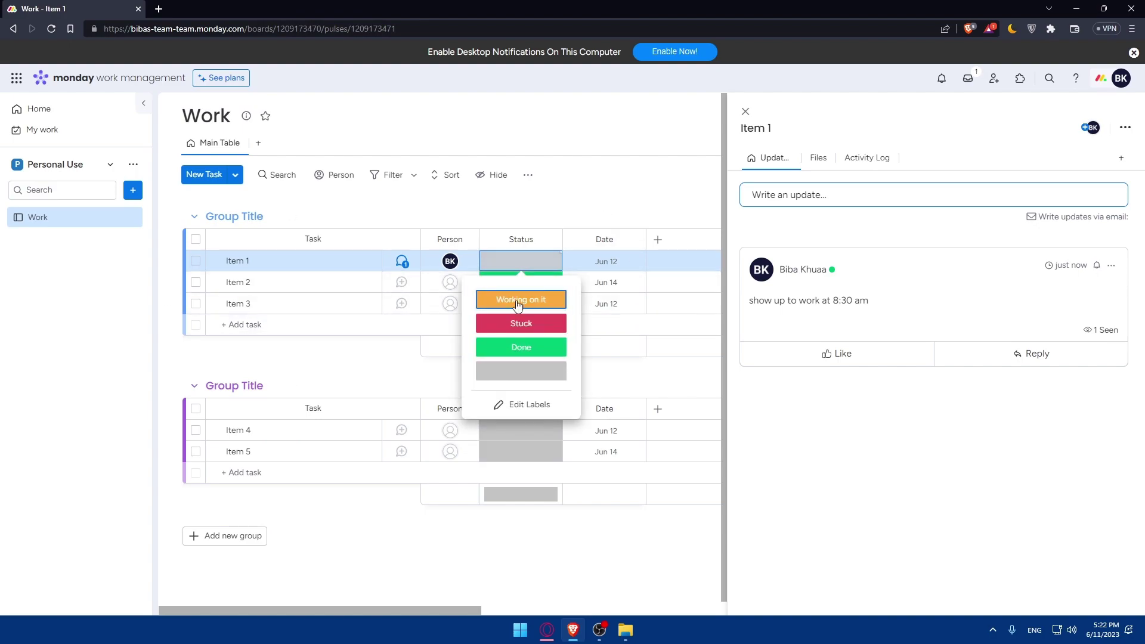
click(521, 347)
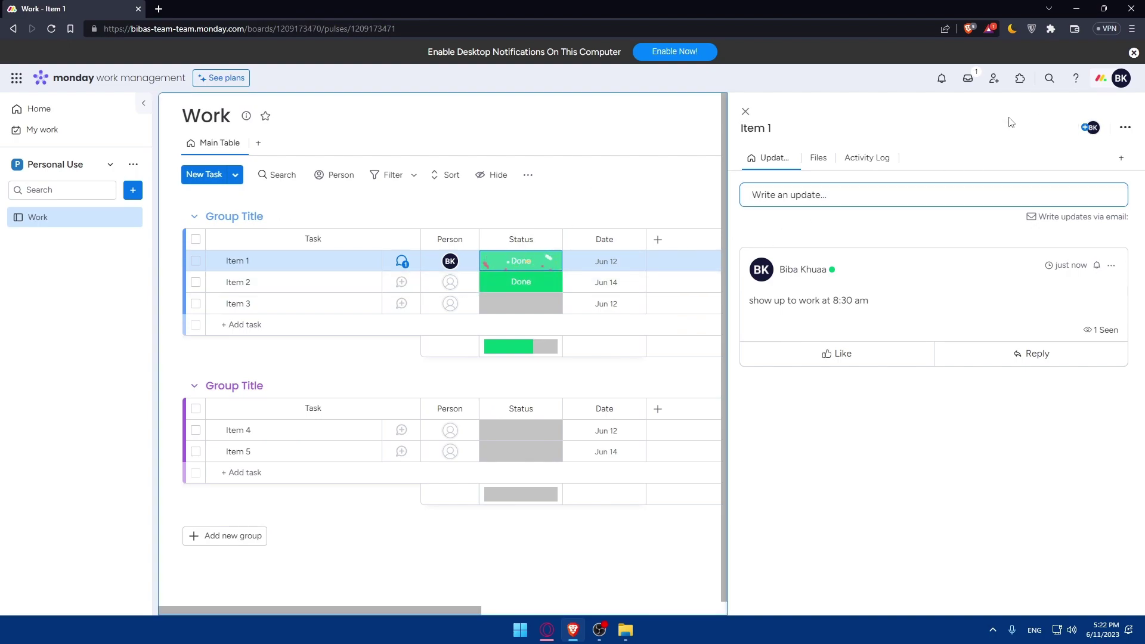
click(746, 111)
click(275, 263)
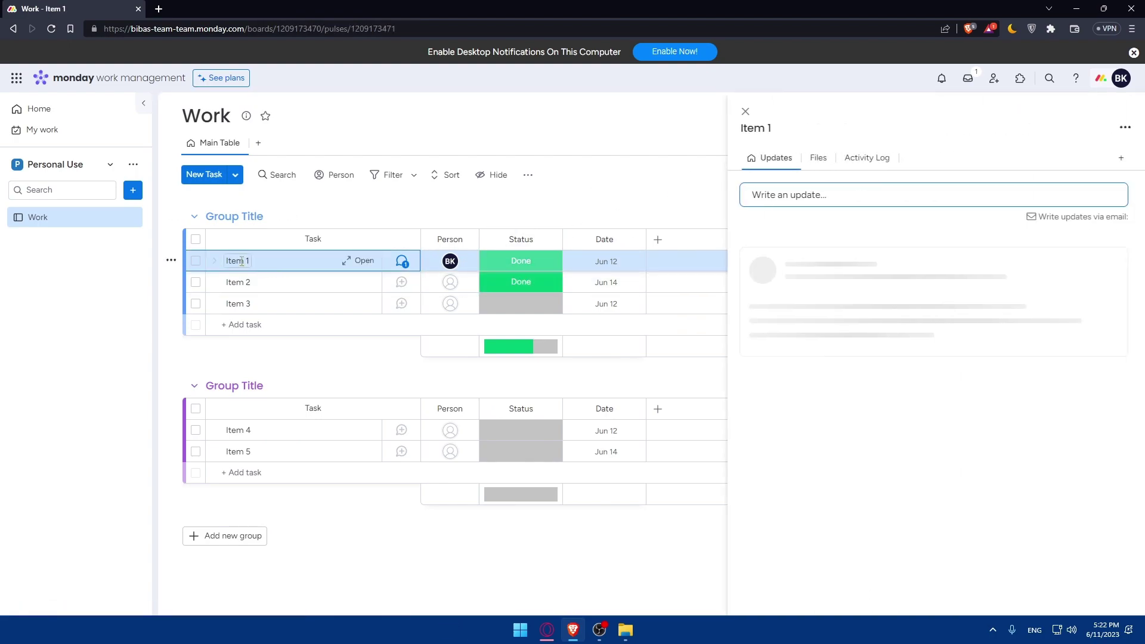
Rename Item 1 to 'Showing up' in the item panel and close the details.
click(756, 128)
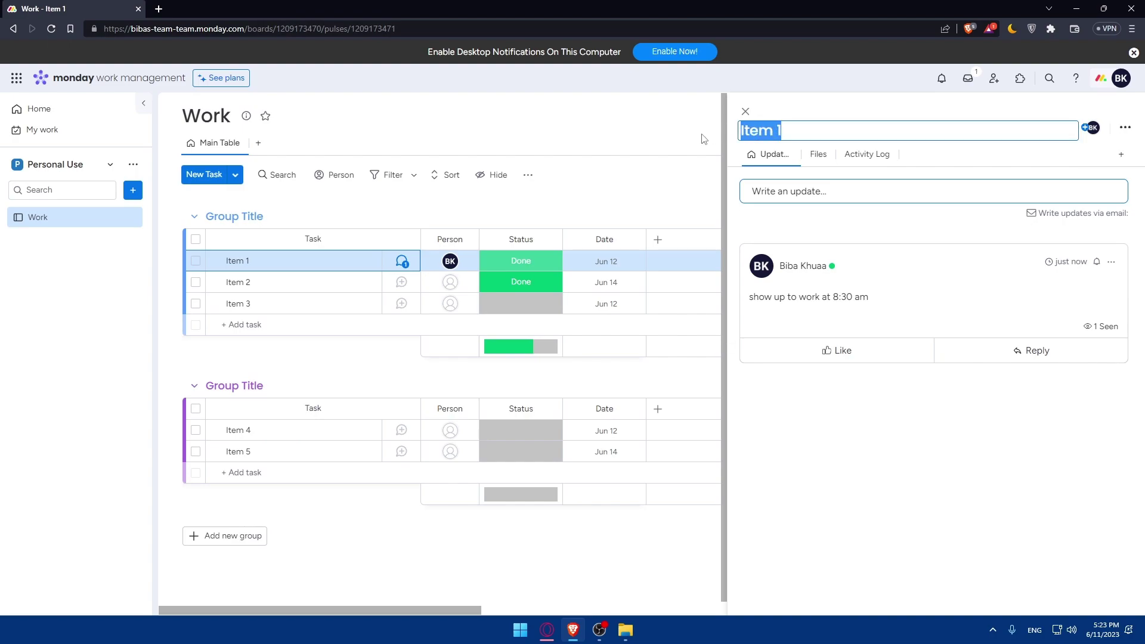
text(Showin)
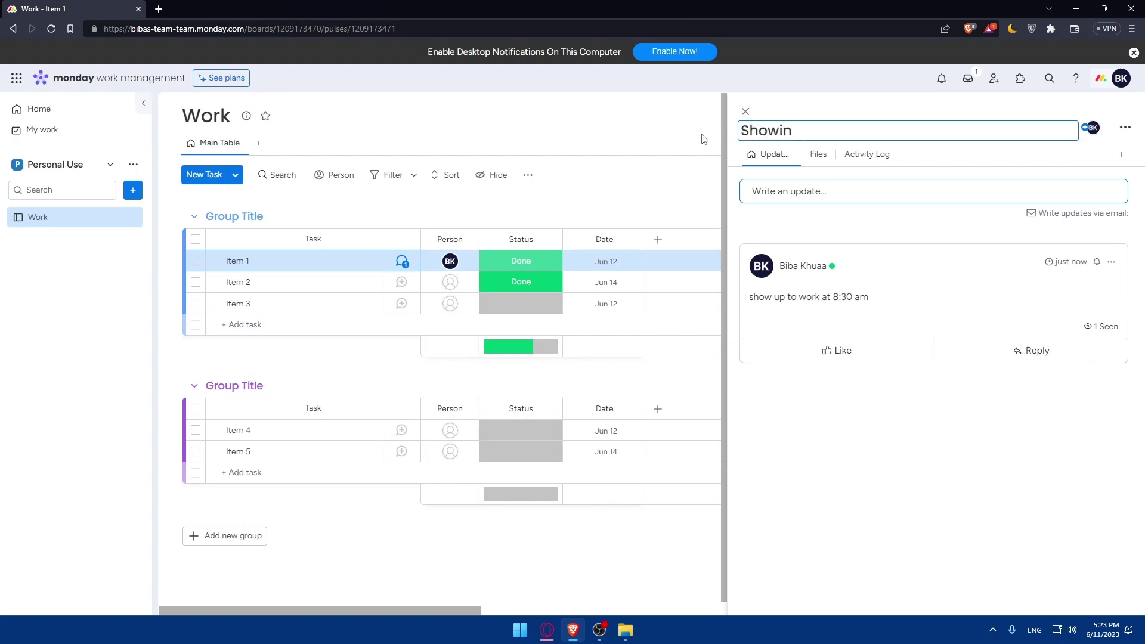
text(g up)
key(Return)
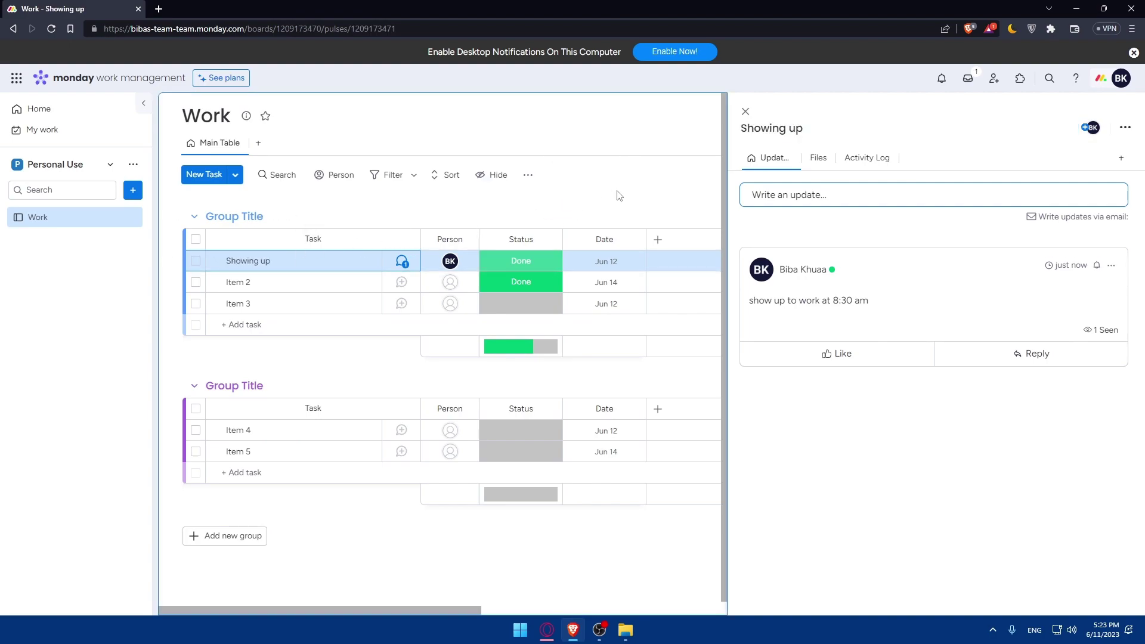
click(366, 261)
Reopen the Showing up item's updates, then close the panel to return to the board.
click(289, 266)
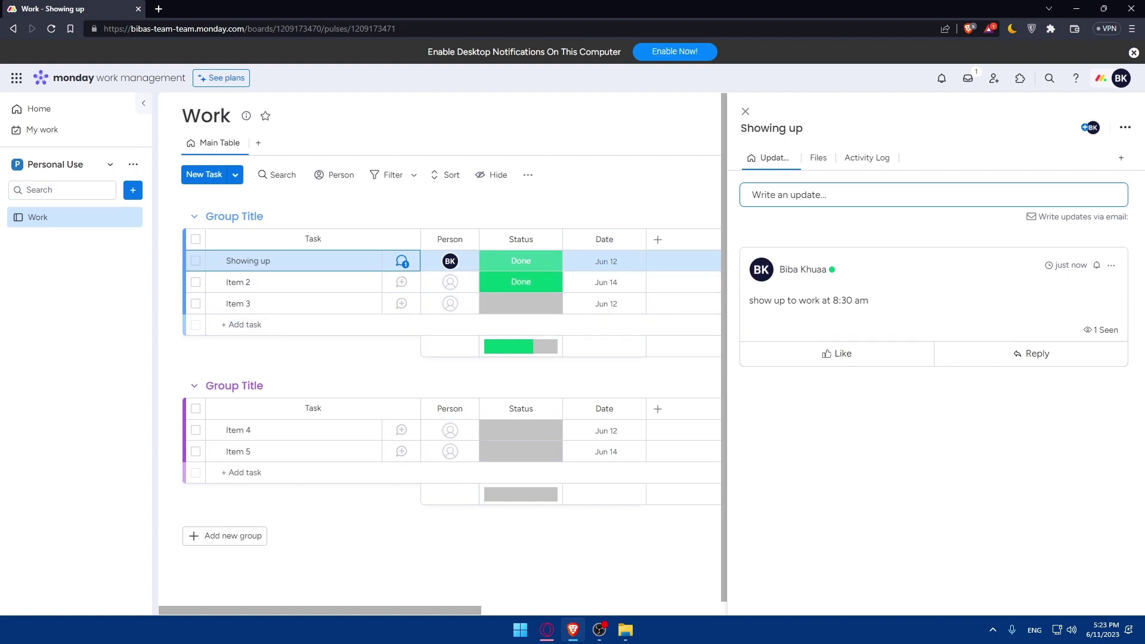
click(745, 111)
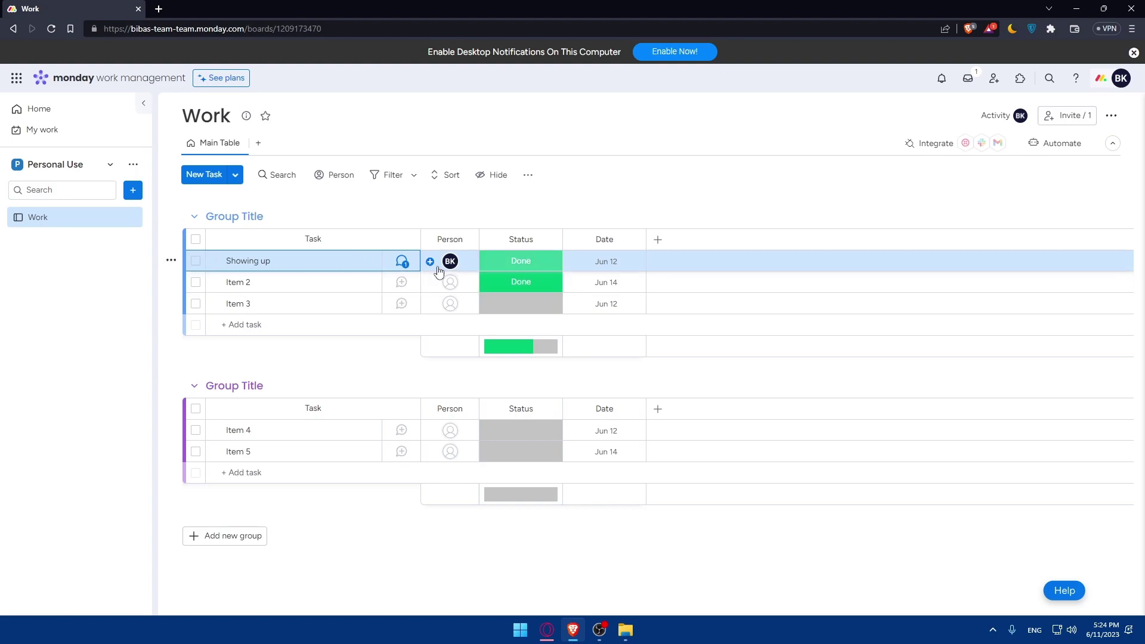
Open the person picker in Item 2's row.
click(431, 284)
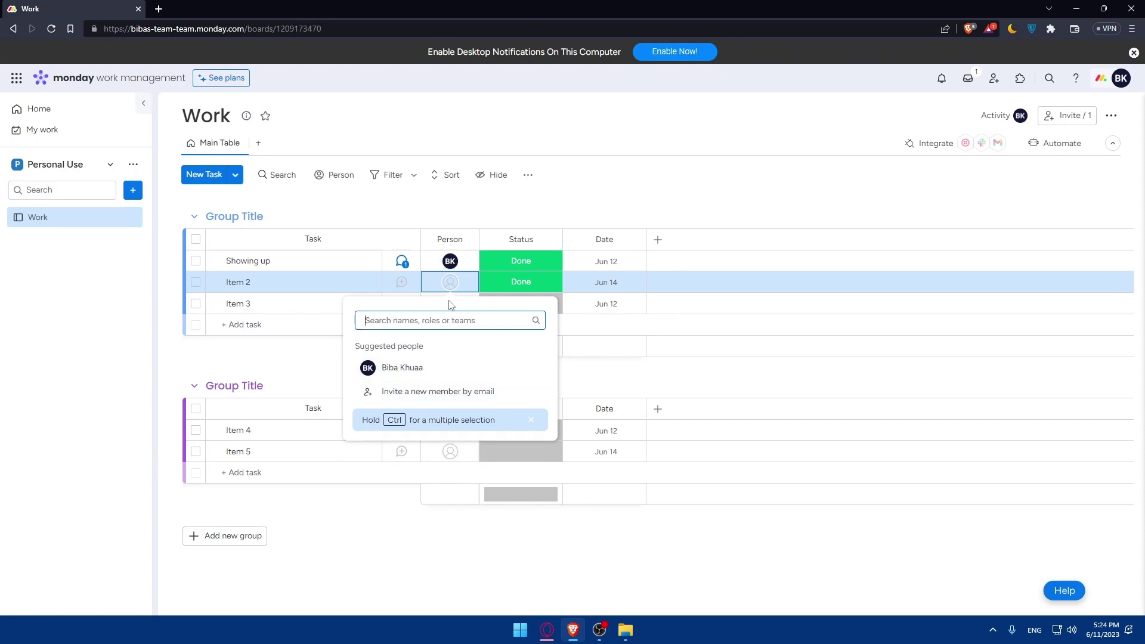
Dismiss the people list, leaving Item 2 unassigned.
click(331, 241)
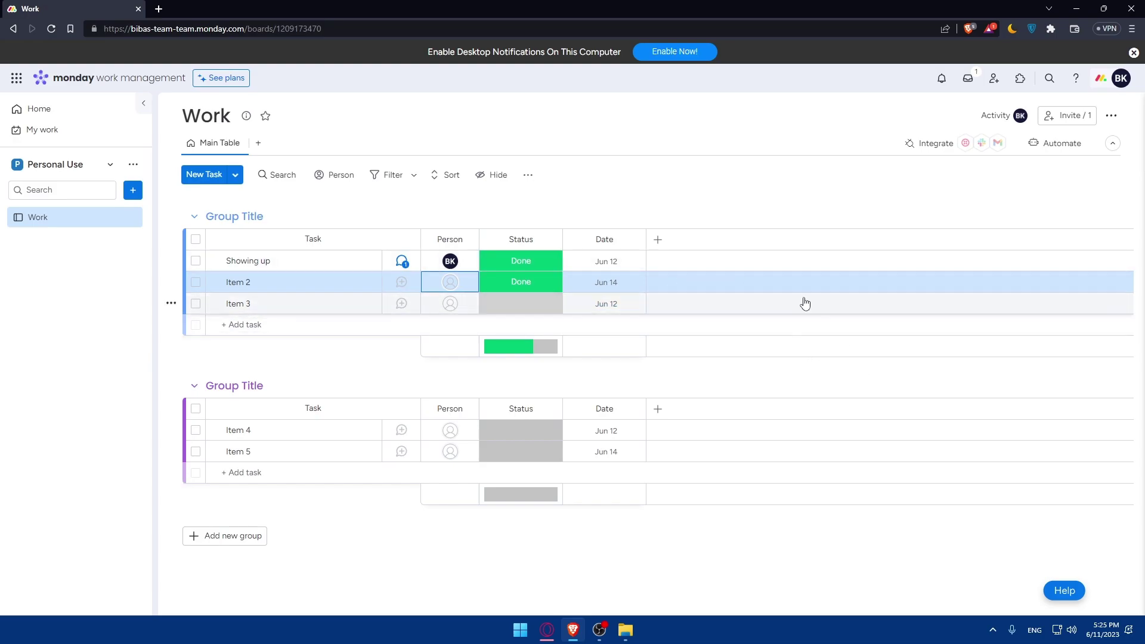
Open the Twilio integration recipes and look through them.
click(966, 143)
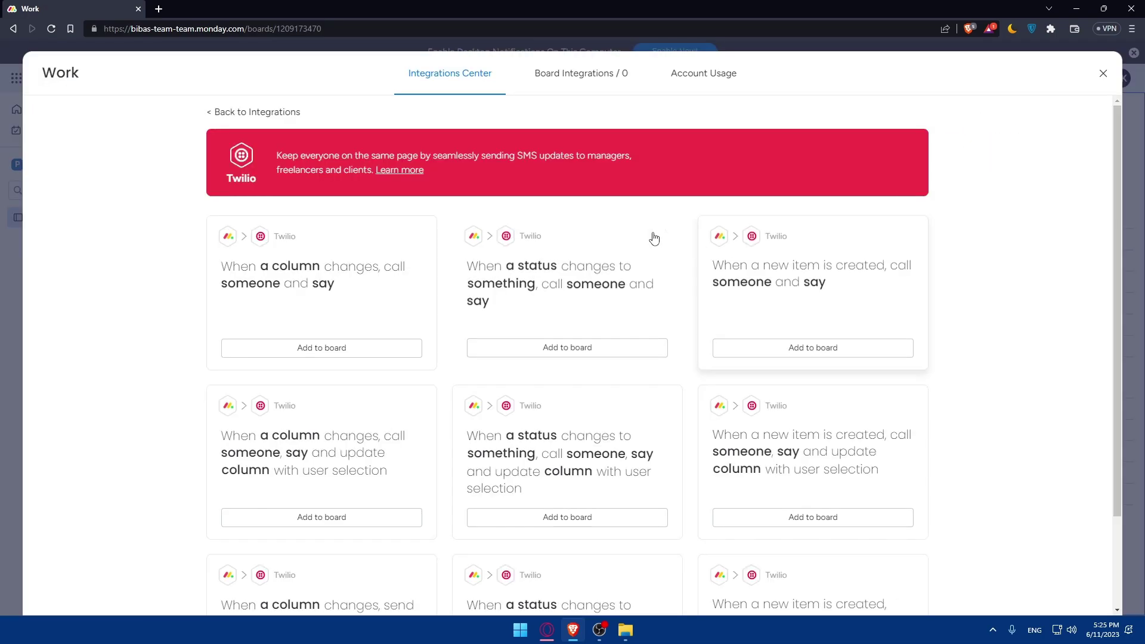
scroll(652, 235, down, 2)
scroll(726, 297, up, 2)
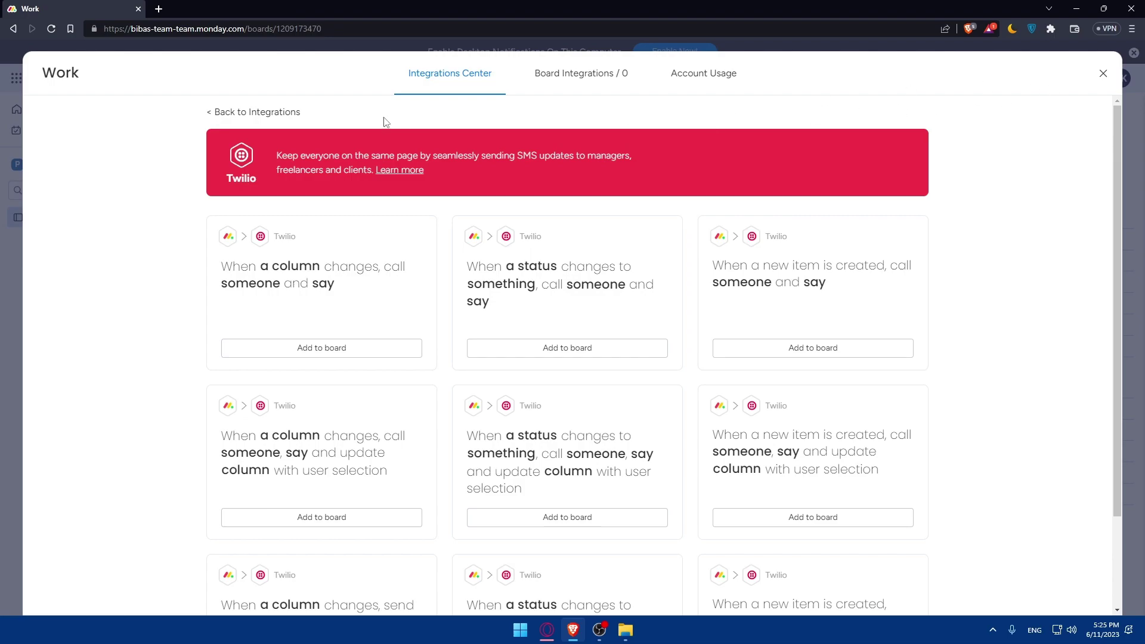
Return to the full integrations catalogue, browse the app grid, and close it.
click(266, 114)
scroll(560, 268, down, 10)
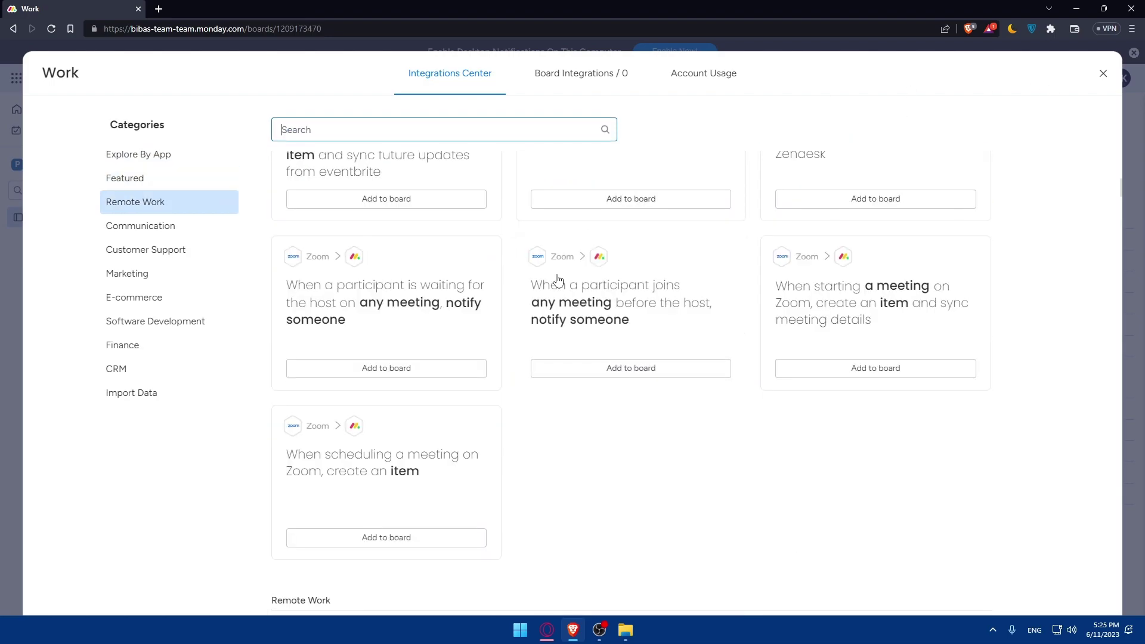
scroll(557, 238, up, 10)
scroll(517, 349, down, 2)
scroll(516, 349, down, 2)
scroll(517, 350, up, 3)
click(1103, 74)
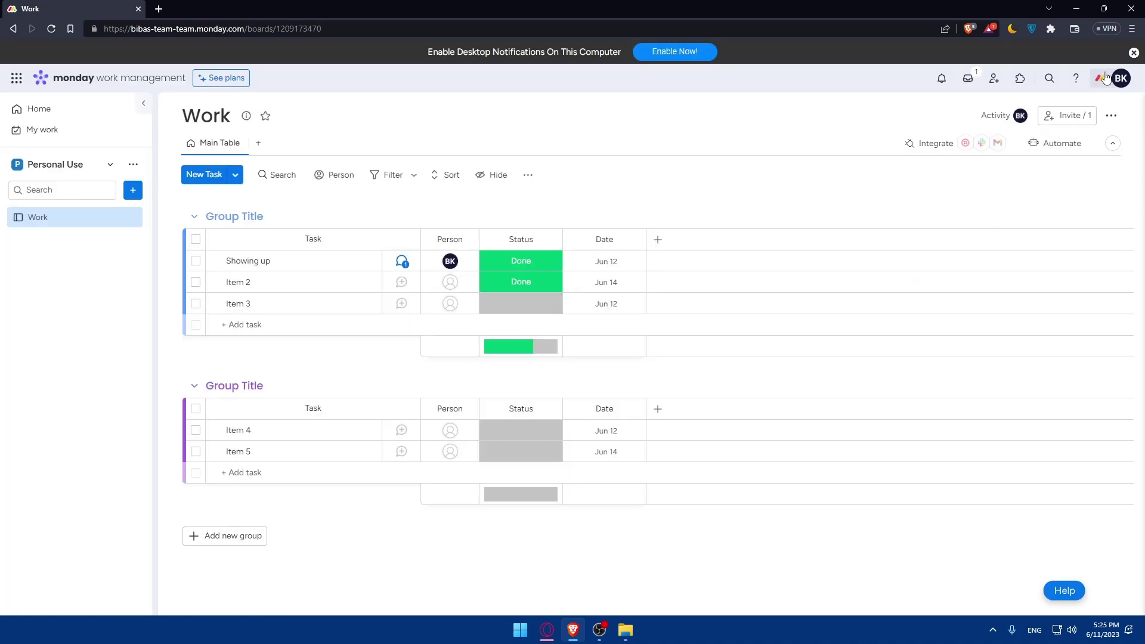
click(1068, 142)
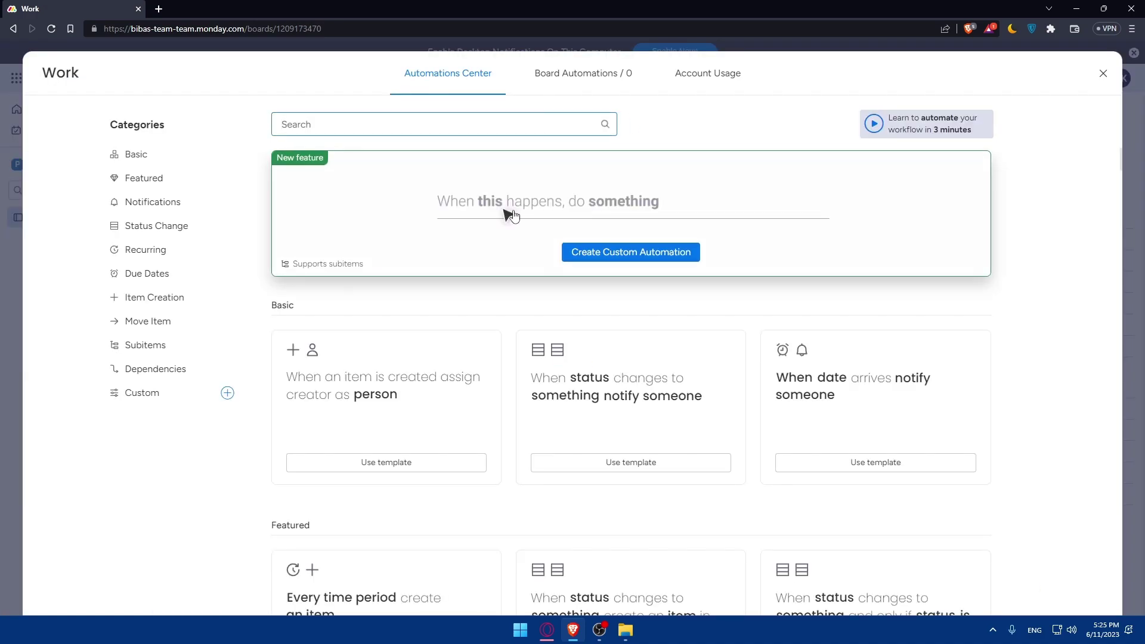
scroll(460, 323, down, 5)
scroll(460, 322, up, 5)
scroll(460, 322, down, 5)
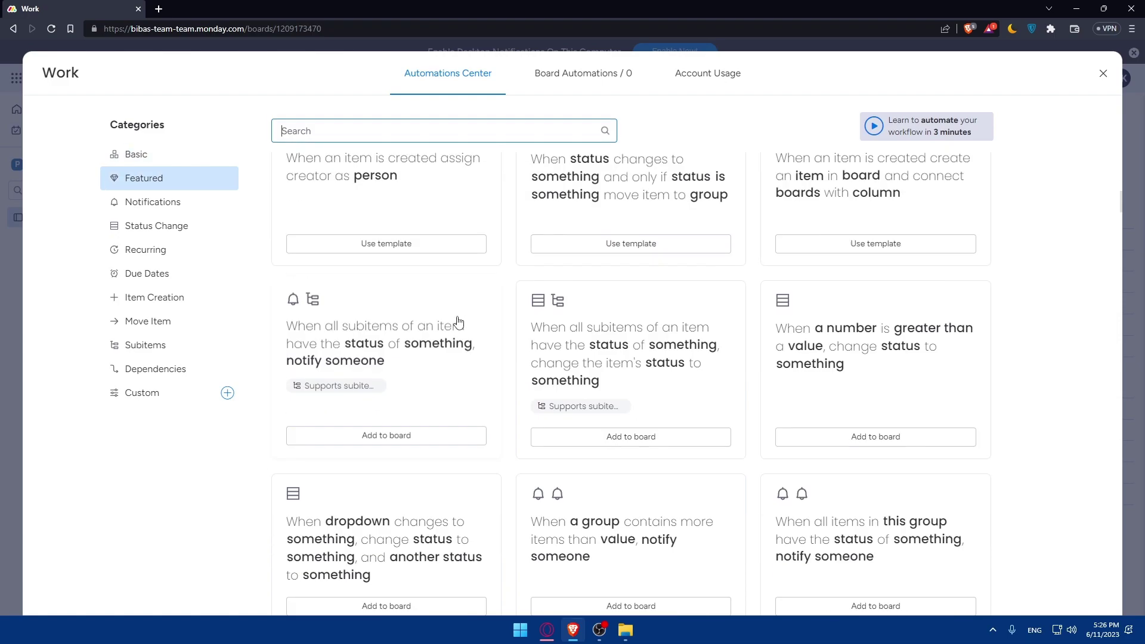
click(194, 253)
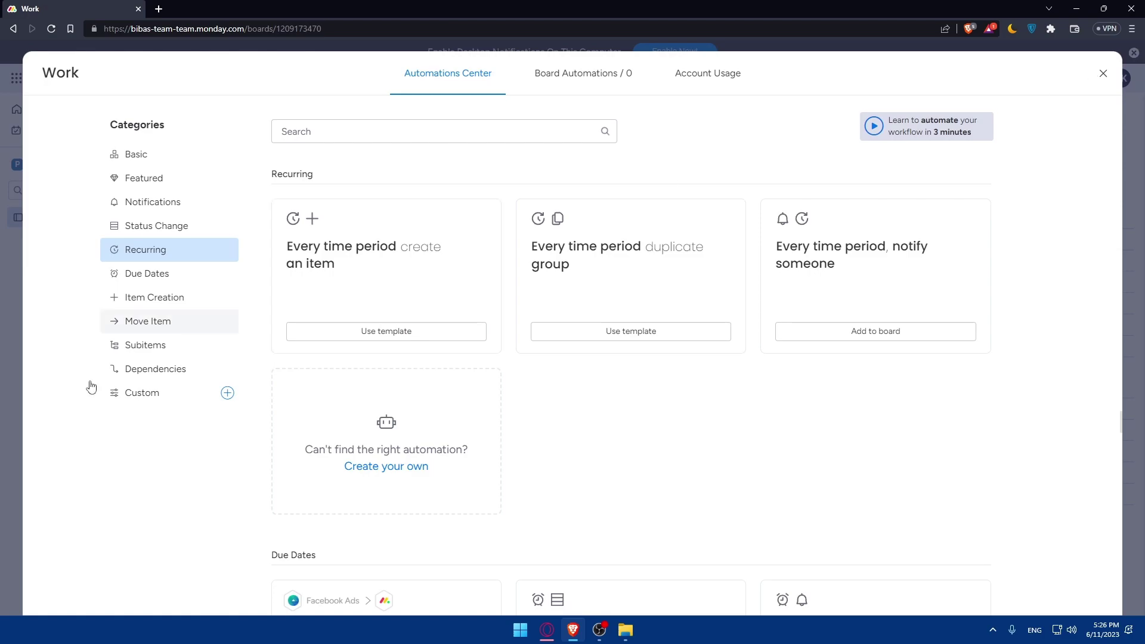
click(136, 396)
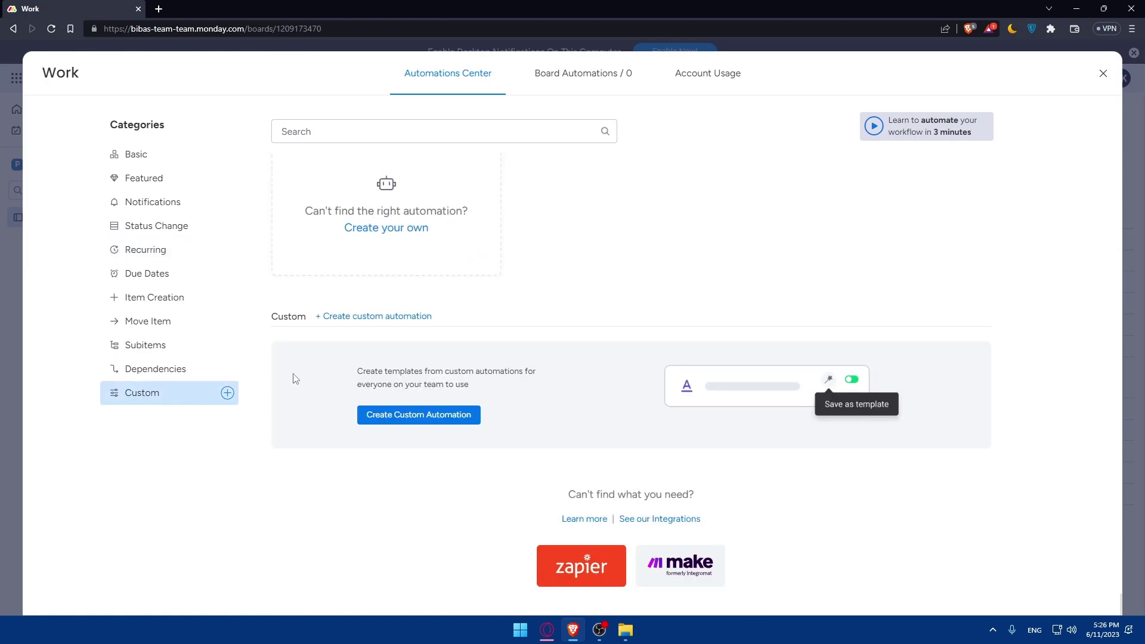
click(1101, 80)
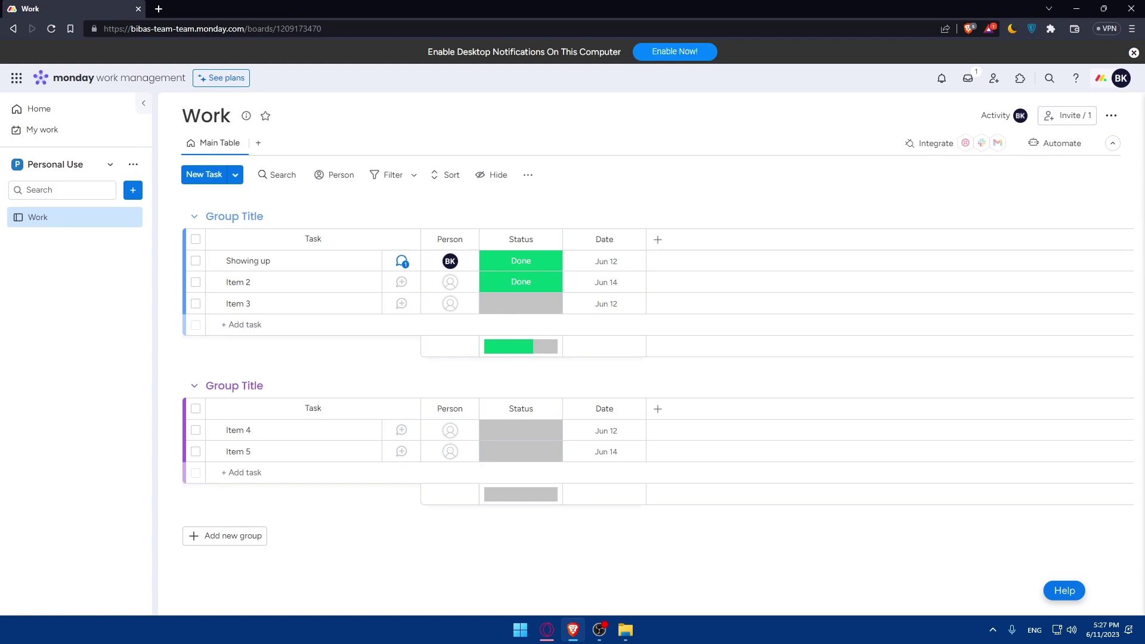
key(alt+Tab)
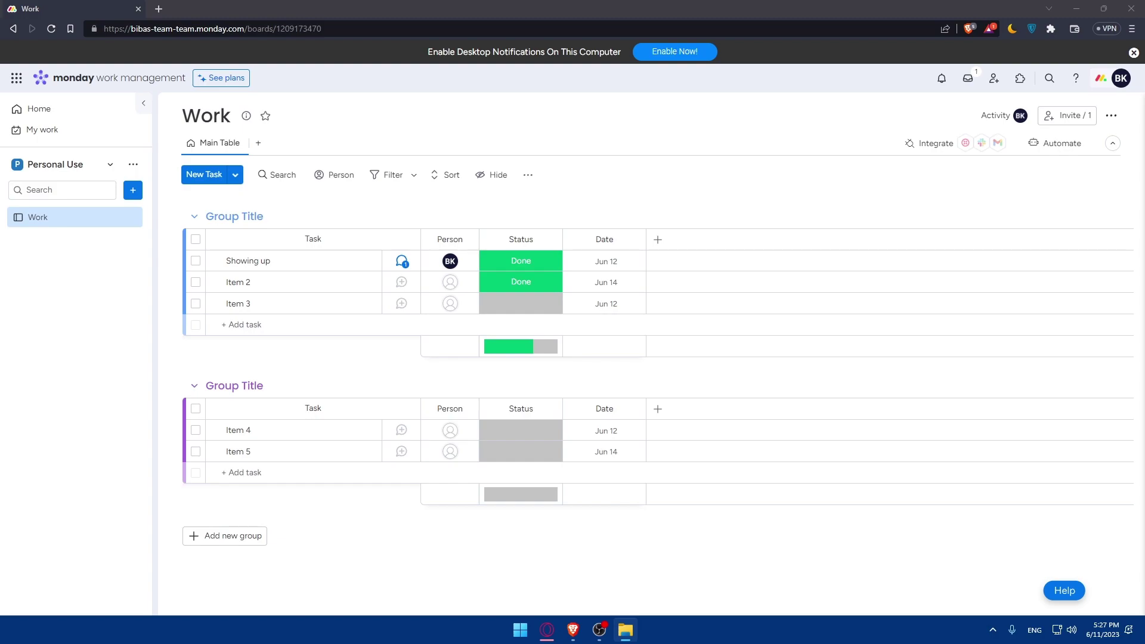
key(alt+Tab)
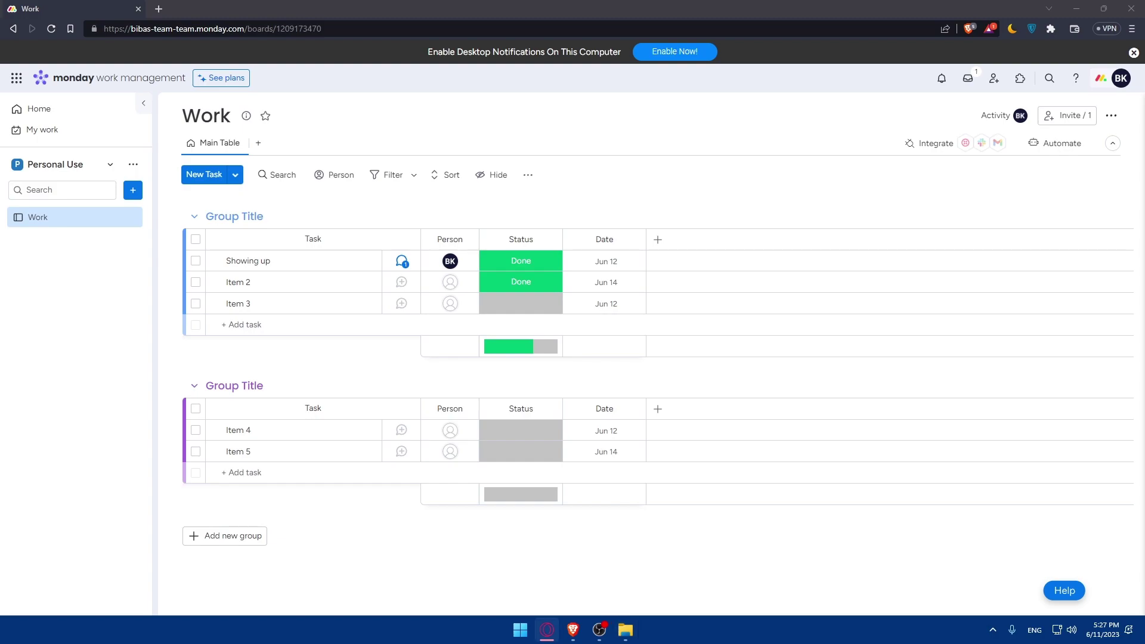